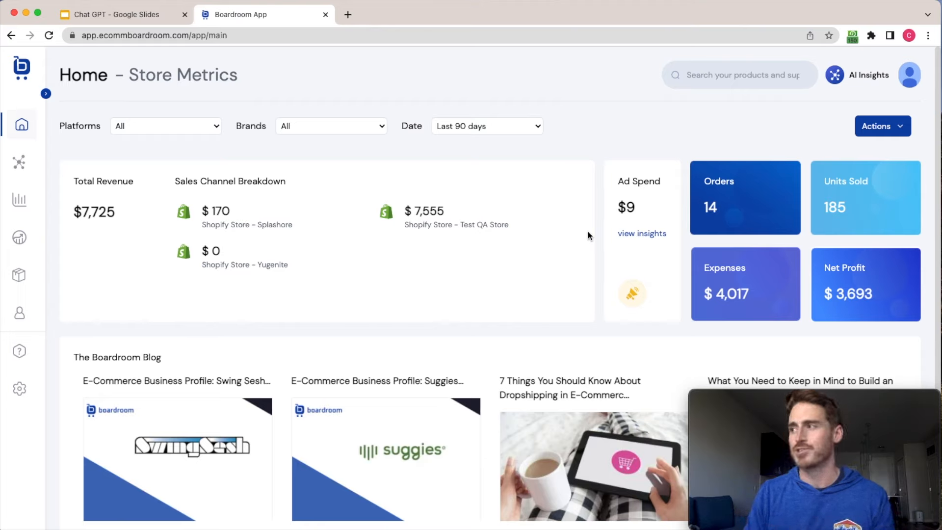
Expand the navigation sidebar and look through its Insights and Customers sections.
{"action": "left_click", "coordinate": [46, 94]}
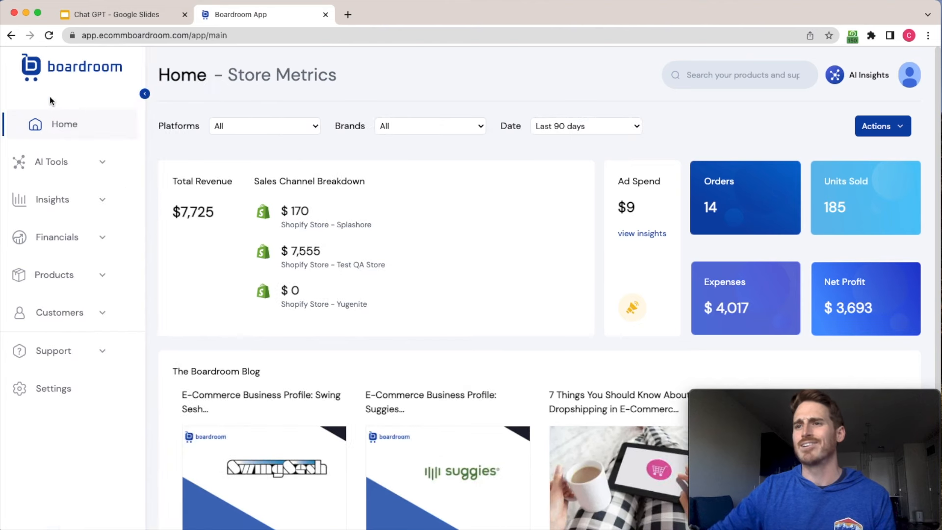
{"action": "left_click", "coordinate": [104, 199]}
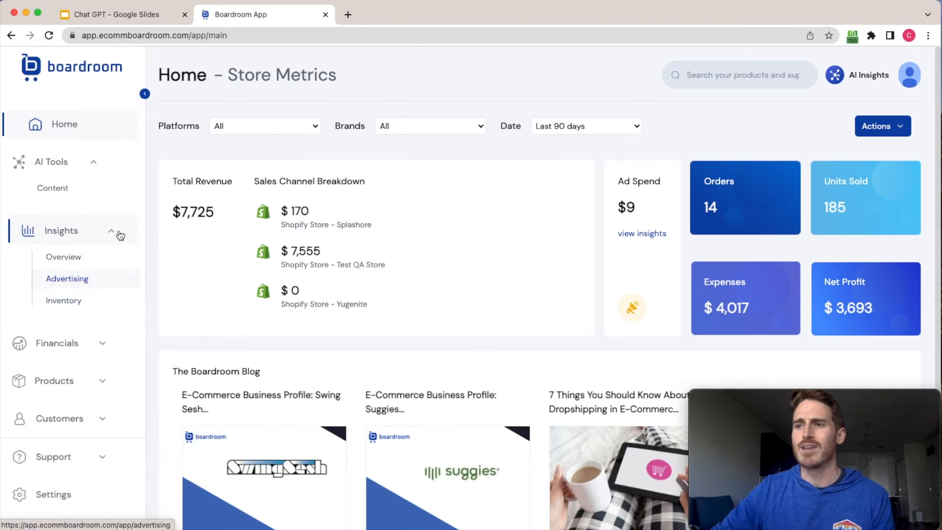
{"action": "left_click", "coordinate": [110, 319]}
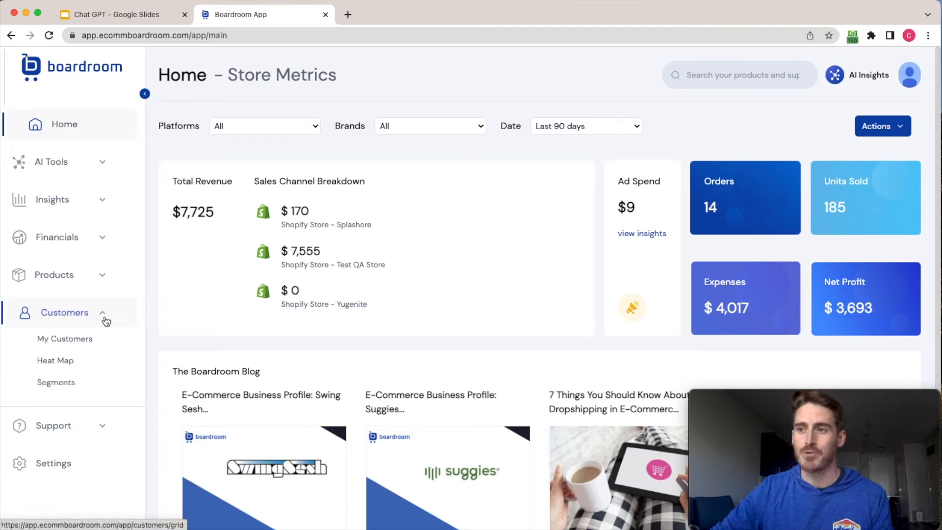
{"action": "left_click", "coordinate": [105, 315]}
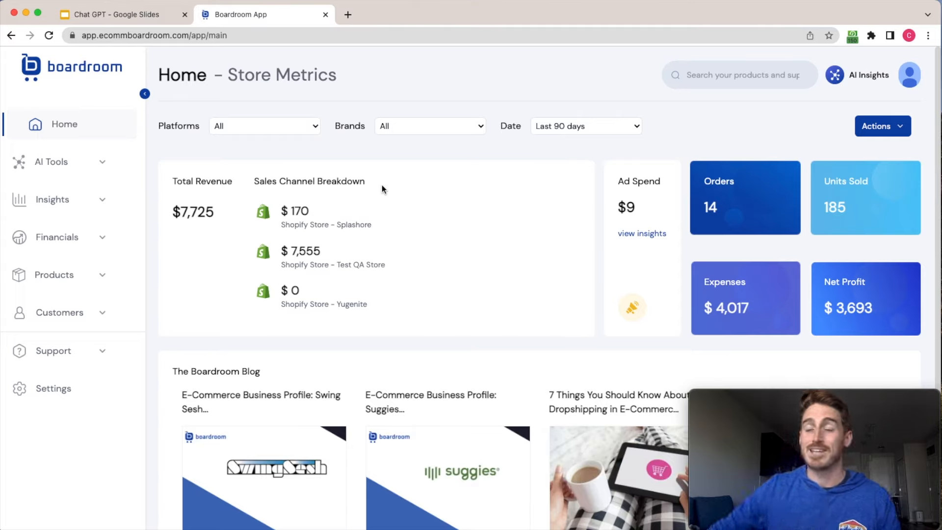
Open the Product Description template from the AI Tools content page.
{"action": "left_click", "coordinate": [103, 163]}
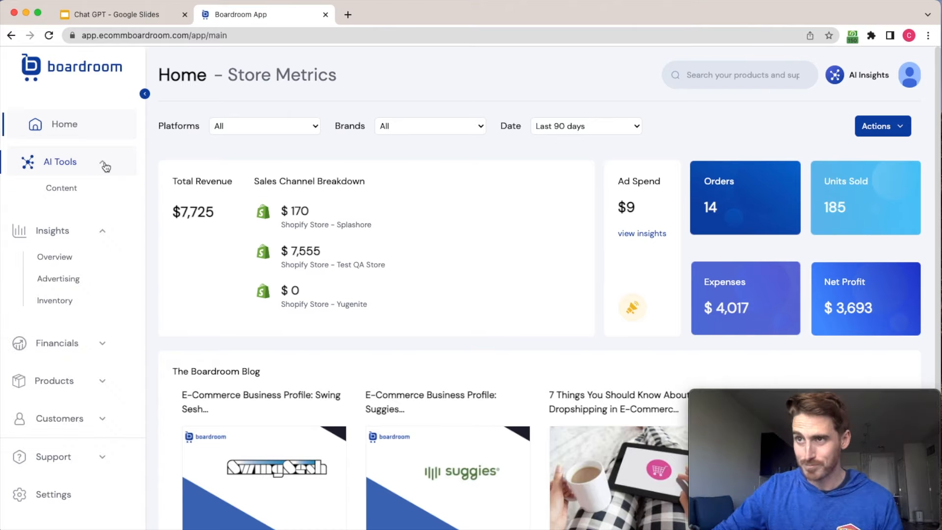
{"action": "left_click", "coordinate": [61, 188]}
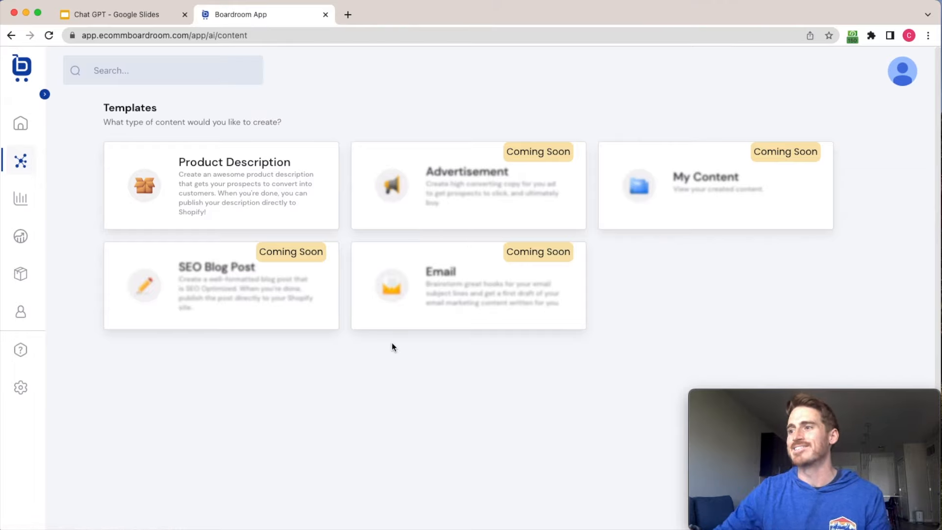
{"action": "left_click", "coordinate": [256, 224]}
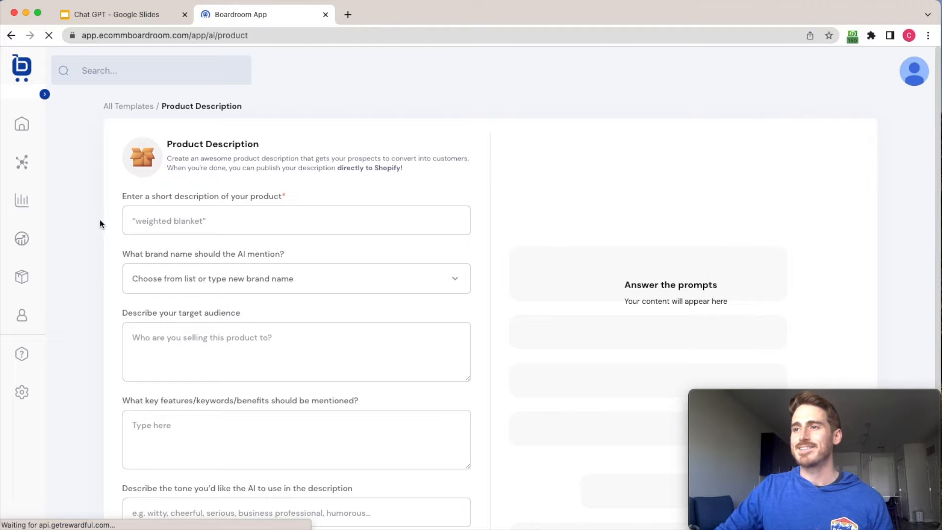
Enter "underwater snorkel" as the short product description and choose Splashore as the brand name to mention.
{"action": "scroll", "coordinate": [98, 225], "scroll_direction": "down", "scroll_amount": 2}
{"action": "scroll", "coordinate": [98, 227], "scroll_direction": "down", "scroll_amount": 3}
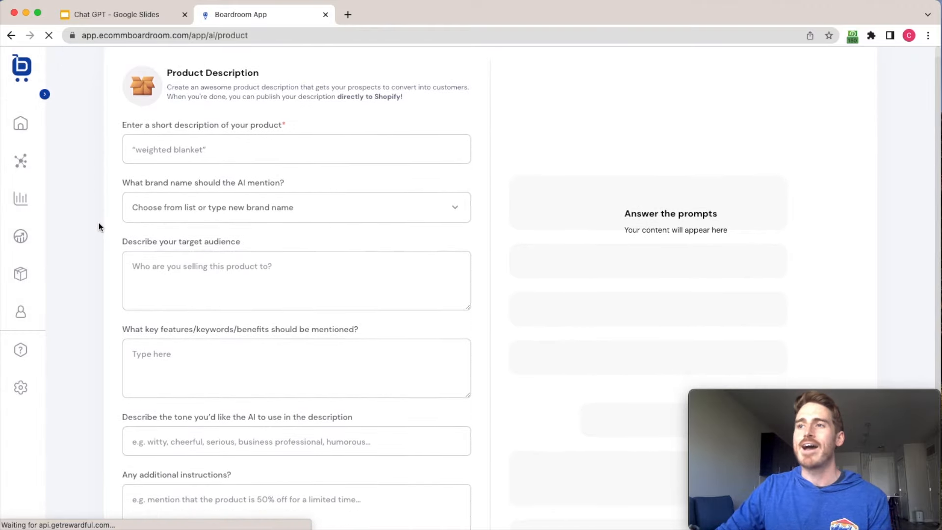
{"action": "scroll", "coordinate": [99, 227], "scroll_direction": "down", "scroll_amount": 1}
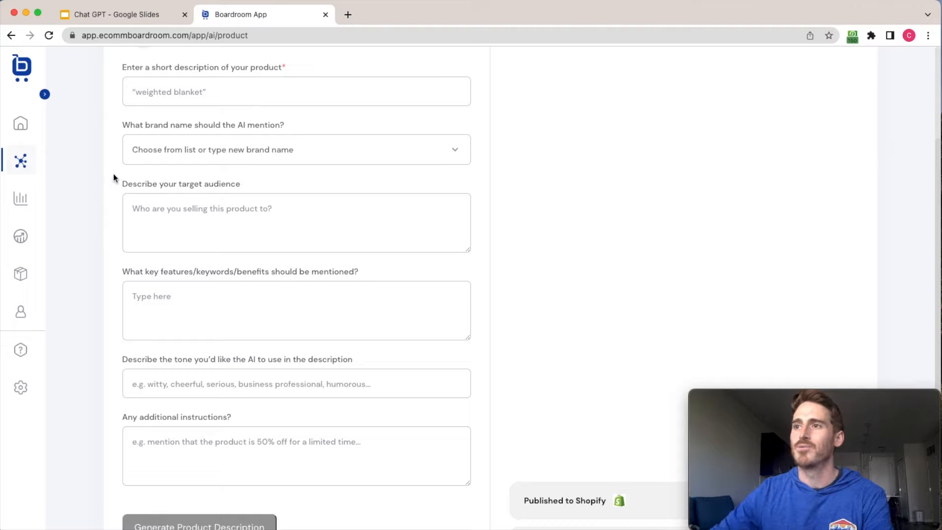
{"action": "left_click", "coordinate": [156, 97]}
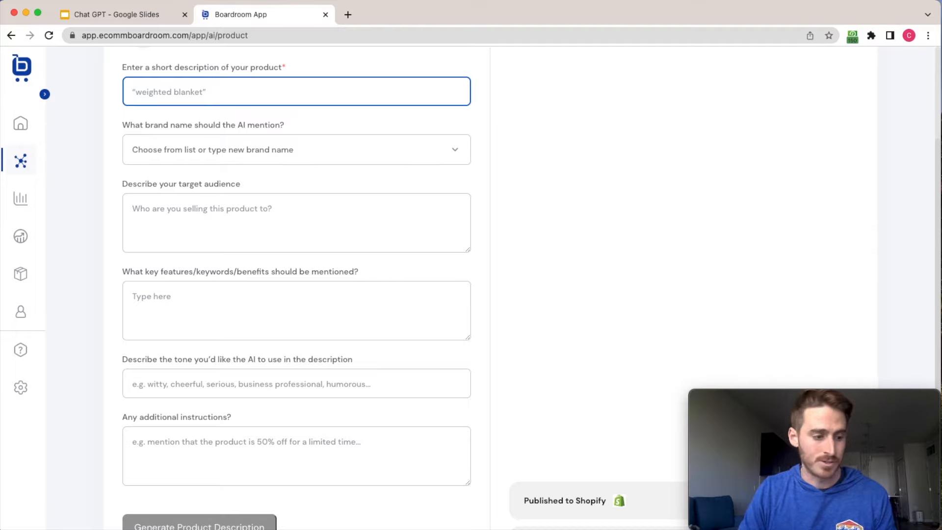
{"action": "type", "text": "Under"}
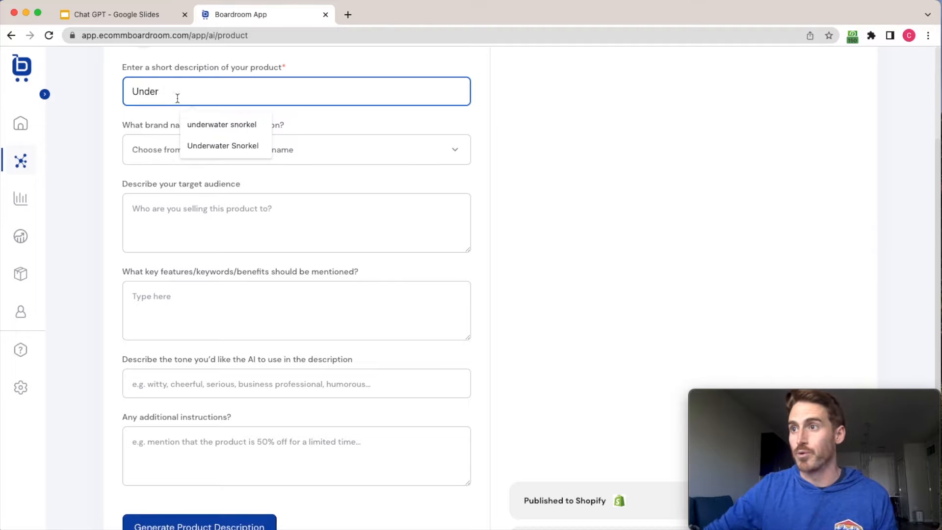
{"action": "left_click", "coordinate": [212, 124]}
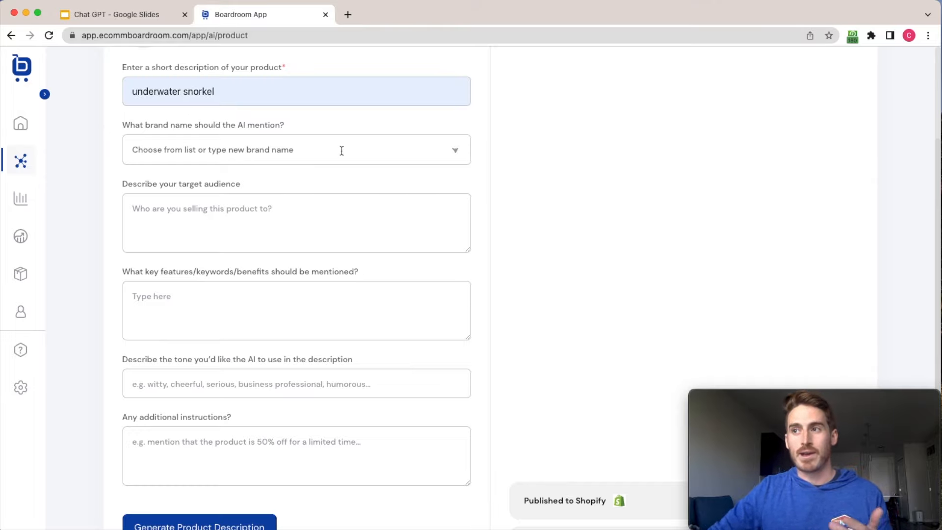
{"action": "left_click", "coordinate": [455, 151]}
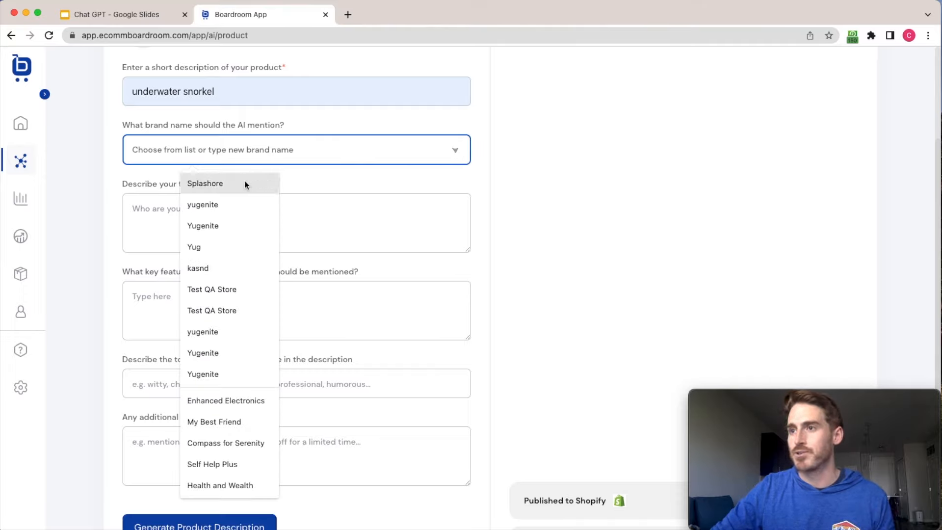
{"action": "left_click", "coordinate": [245, 182]}
{"action": "left_click", "coordinate": [101, 168]}
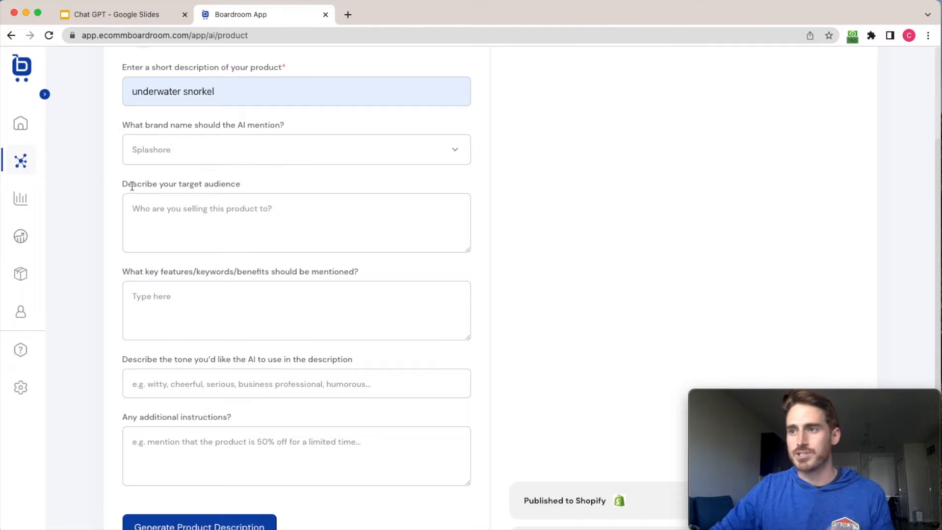
Describe the target audience as "Outdoor enthusiasts".
{"action": "left_click", "coordinate": [181, 220]}
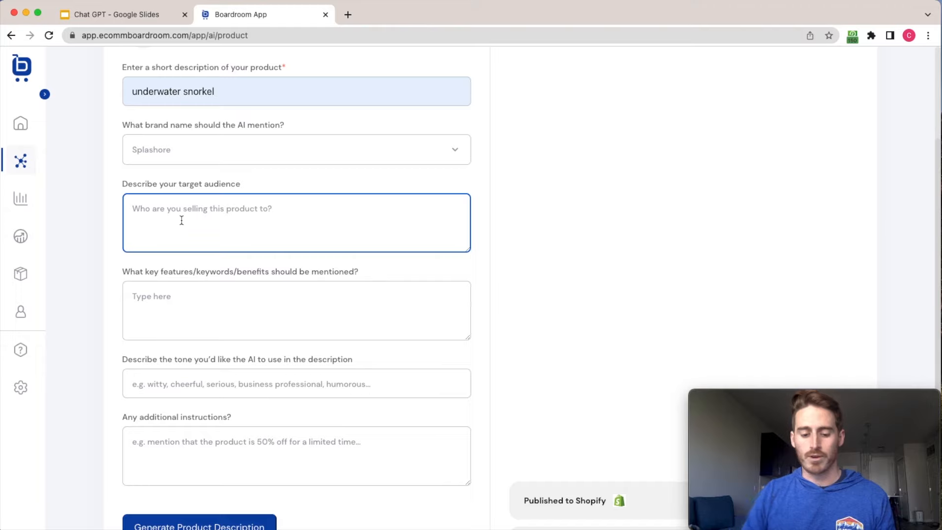
{"action": "type", "text": "Outd"}
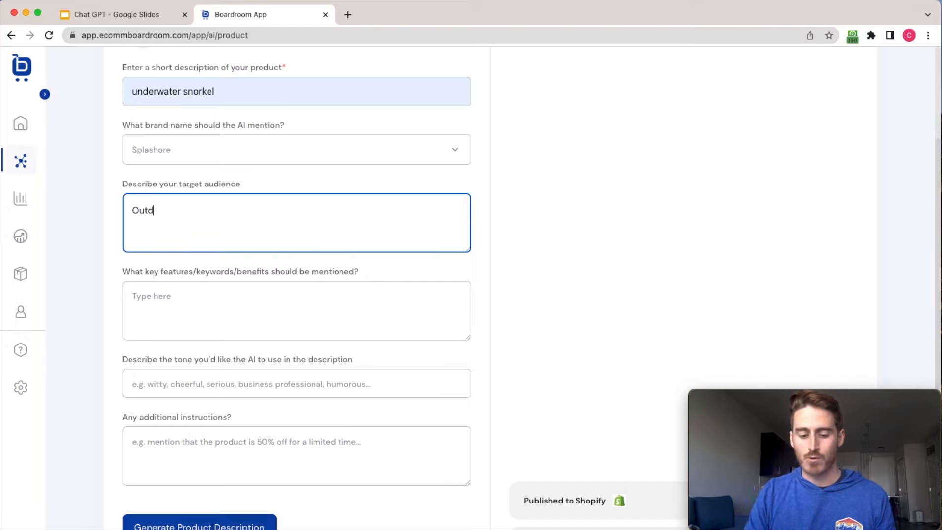
{"action": "type", "text": "oor enthusia"}
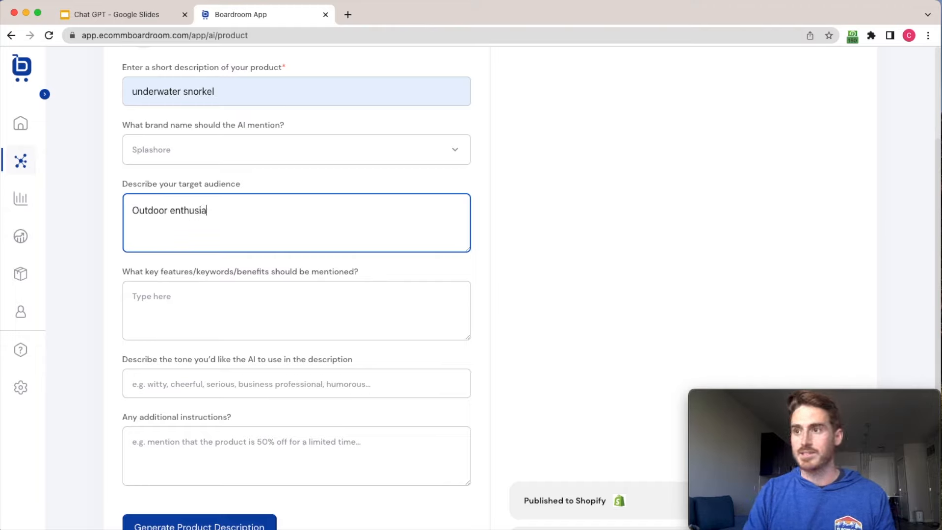
{"action": "type", "text": "sts"}
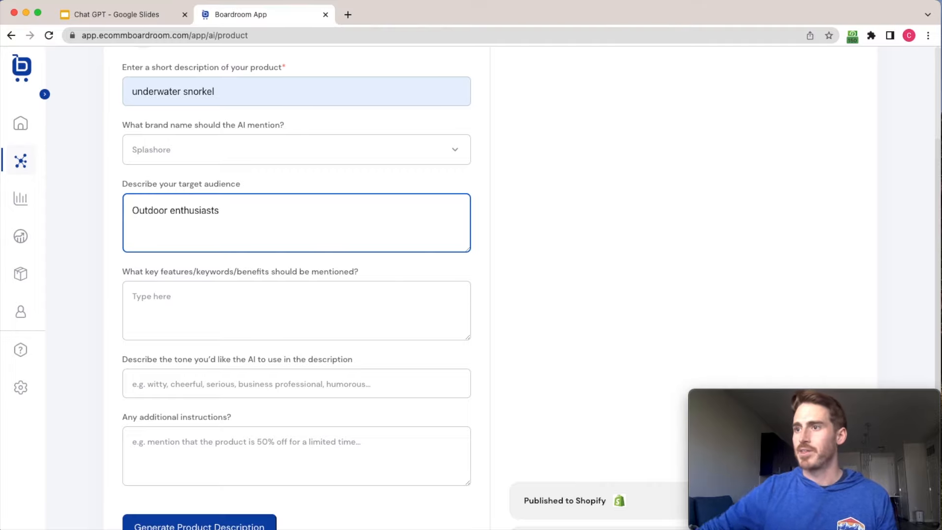
{"action": "left_click", "coordinate": [121, 304]}
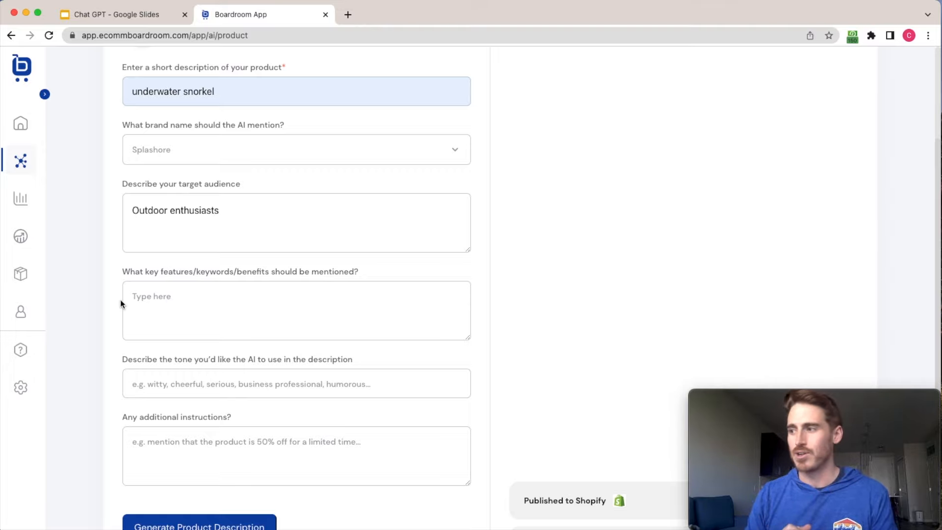
Enter the key features "no-fog, easy to assemble, allows you to dive with ease and without stress".
{"action": "left_click", "coordinate": [167, 295]}
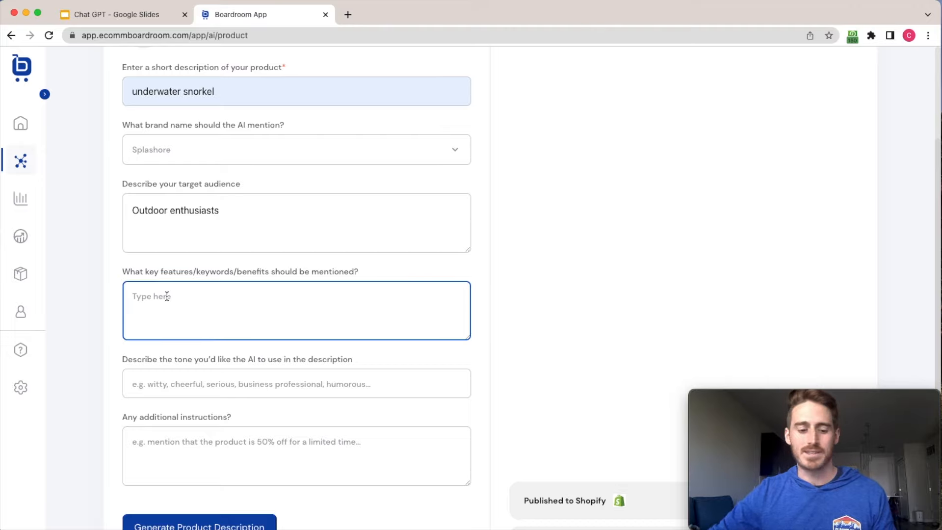
{"action": "type", "text": "no-fog "}
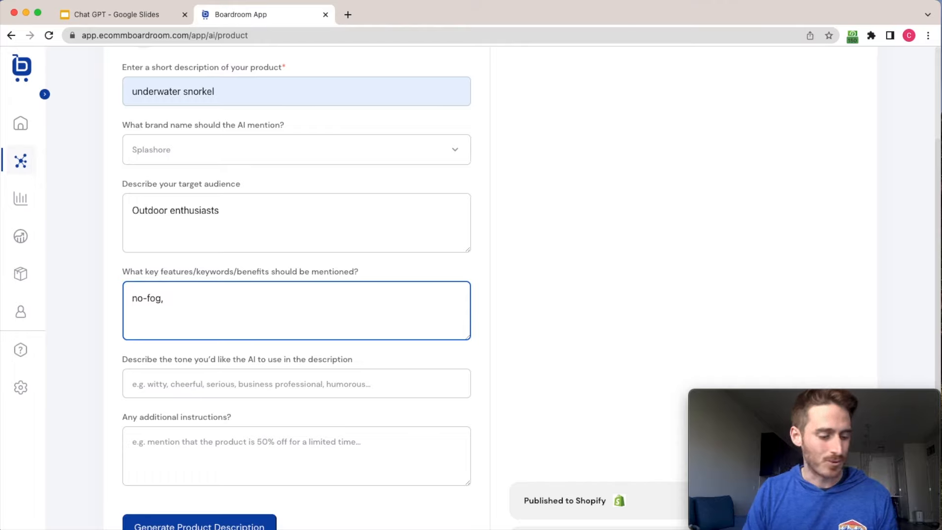
{"action": "type", "text": " easy to ass"}
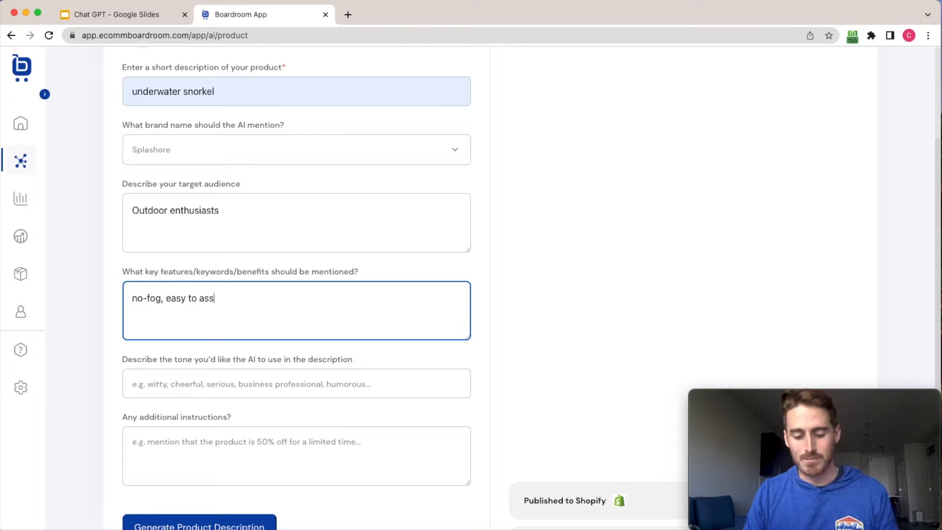
{"action": "type", "text": "emble"}
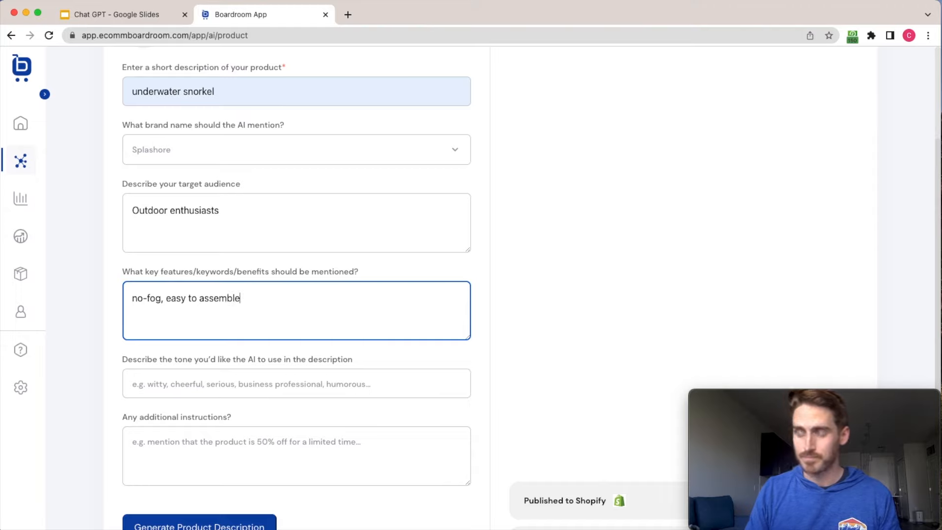
{"action": "type", "text": ", "}
{"action": "type", "text": "al"}
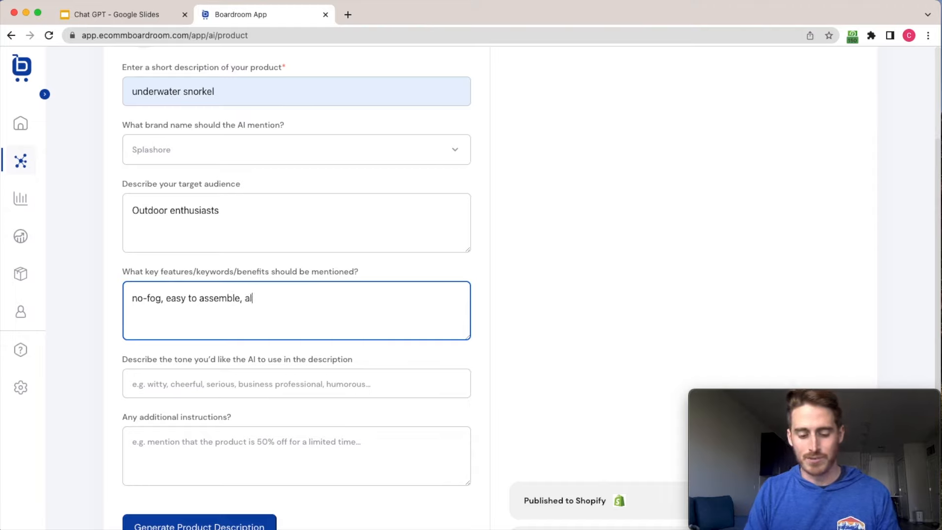
{"action": "type", "text": "lows you to di"}
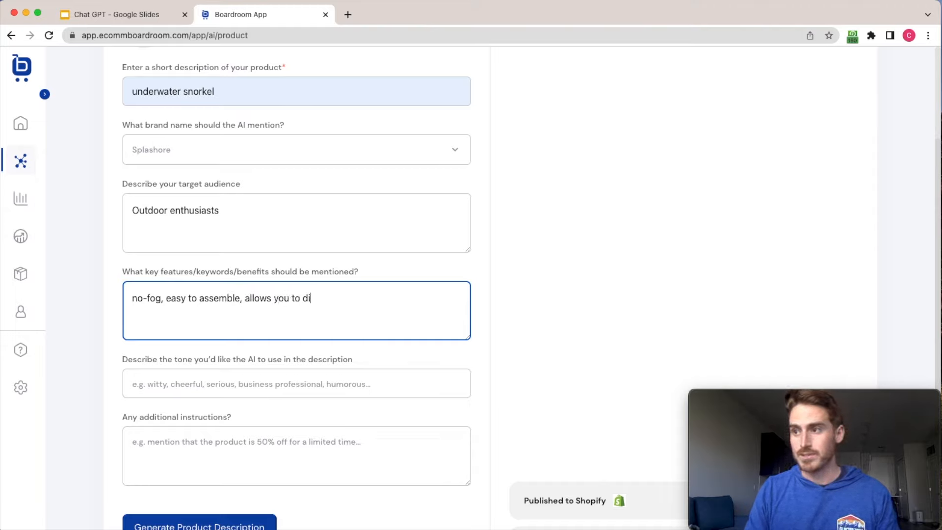
{"action": "type", "text": "ve with ease and wi"}
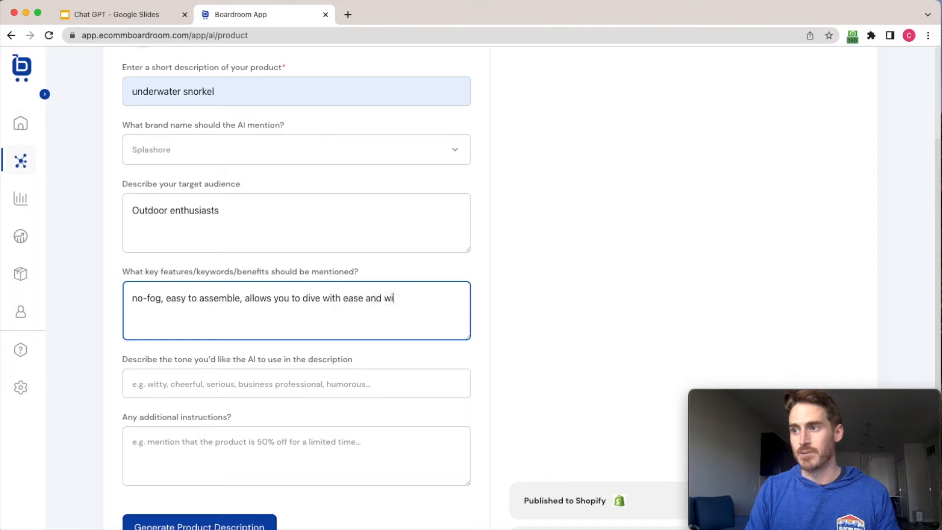
{"action": "type", "text": "thout stress"}
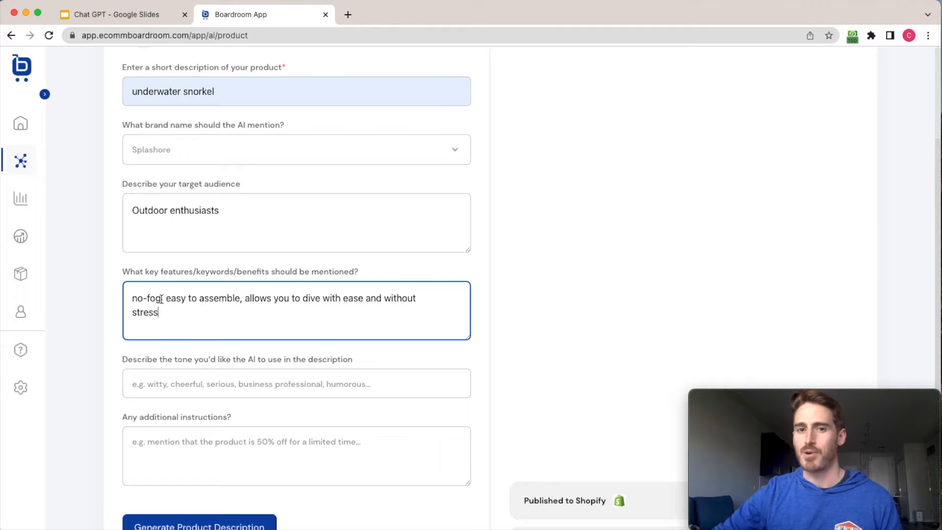
{"action": "left_click", "coordinate": [120, 364]}
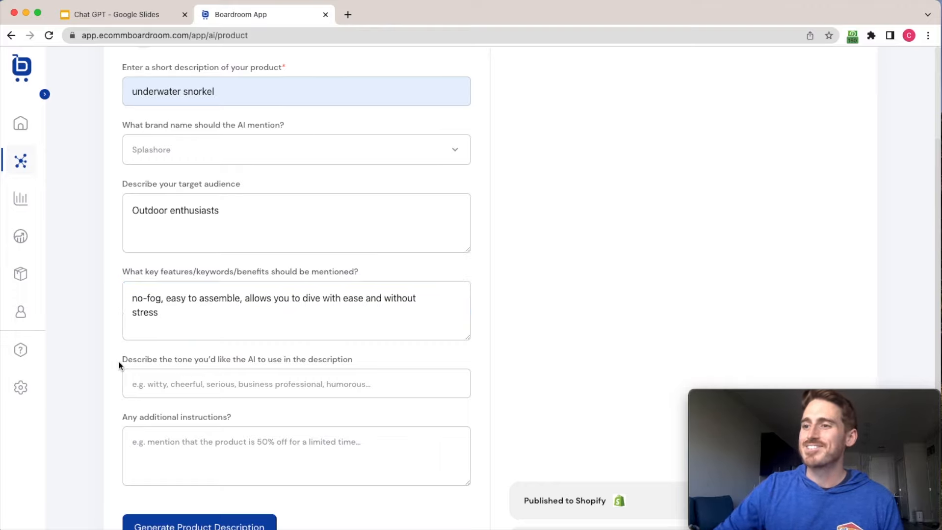
Set the tone the AI should use in the description to "Energetic".
{"action": "scroll", "coordinate": [119, 358], "scroll_direction": "down", "scroll_amount": 2}
{"action": "scroll", "coordinate": [119, 357], "scroll_direction": "down", "scroll_amount": 1}
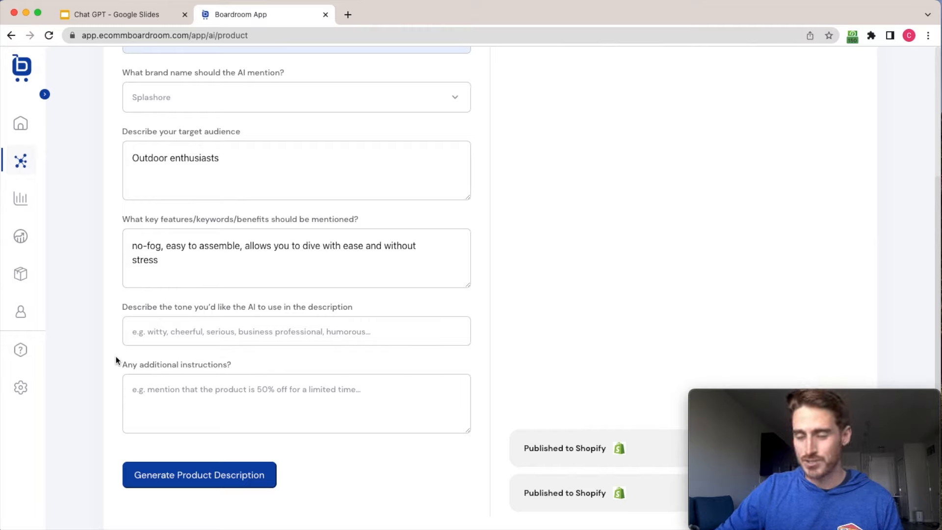
{"action": "left_click", "coordinate": [195, 334]}
{"action": "key", "text": "Escape"}
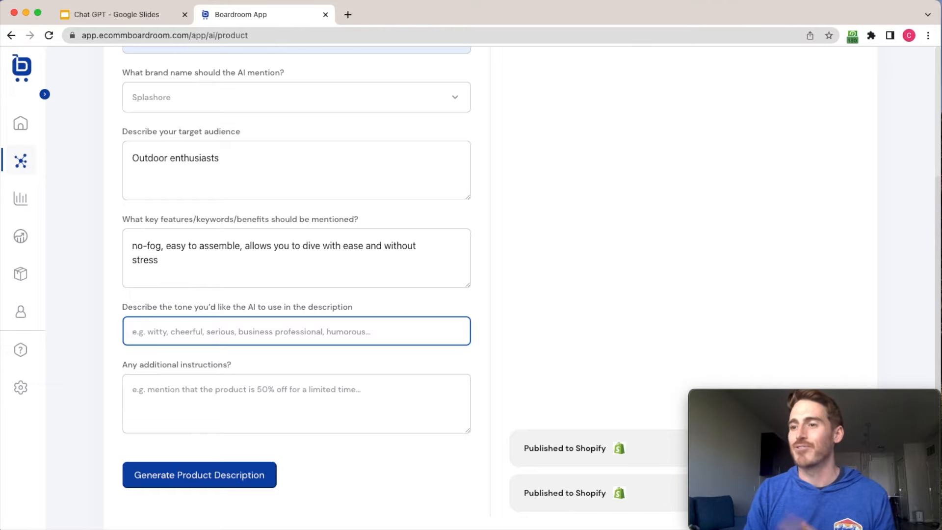
{"action": "type", "text": "Energetic"}
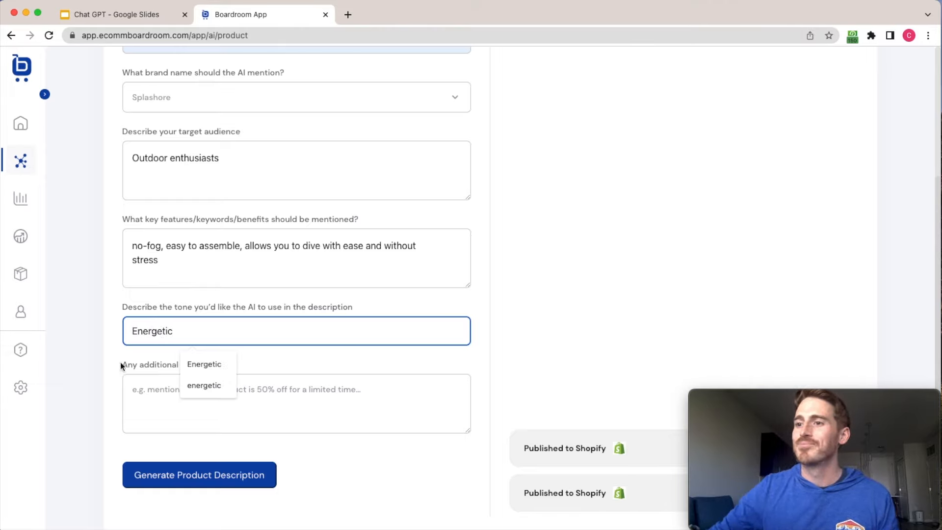
{"action": "left_click", "coordinate": [97, 371]}
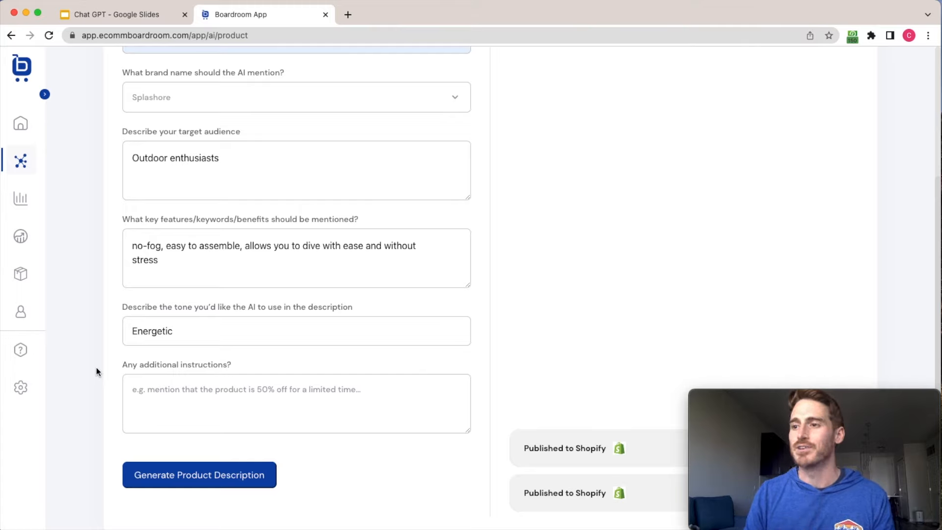
Add the additional instruction "Limit the description to about 50 words" and generate the product description.
{"action": "left_click", "coordinate": [189, 393]}
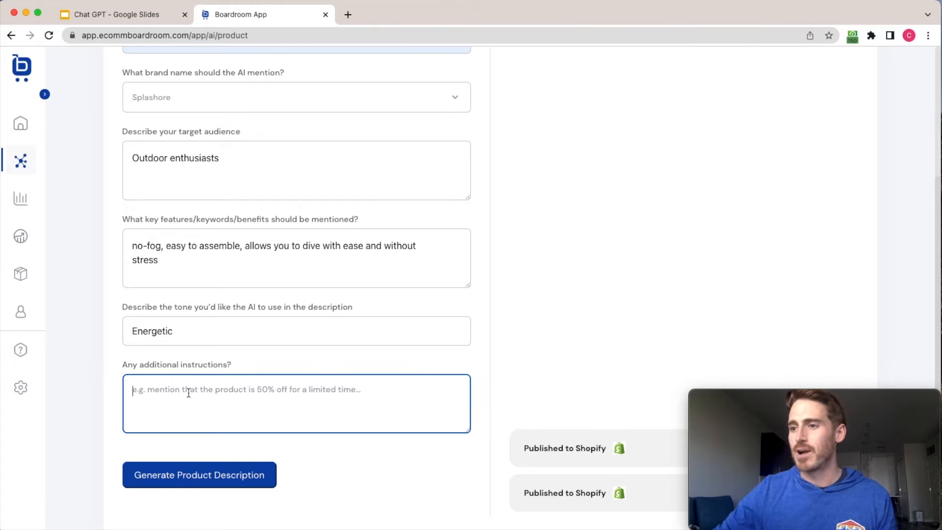
{"action": "type", "text": "Li"}
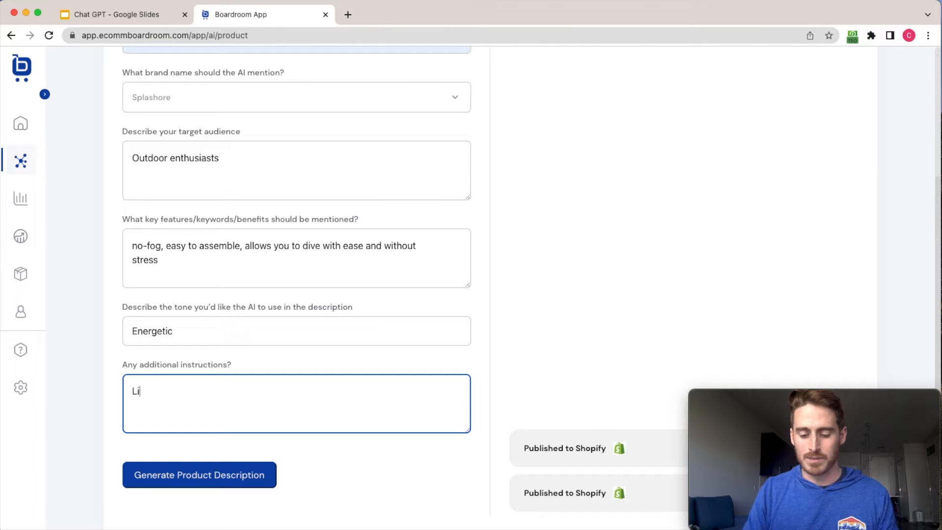
{"action": "type", "text": "mit the descript"}
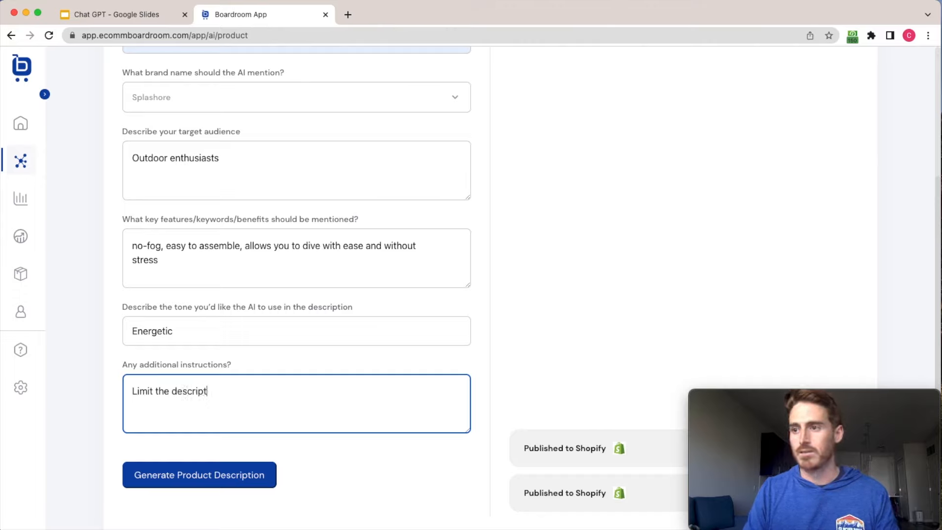
{"action": "type", "text": "ion to about 50 words"}
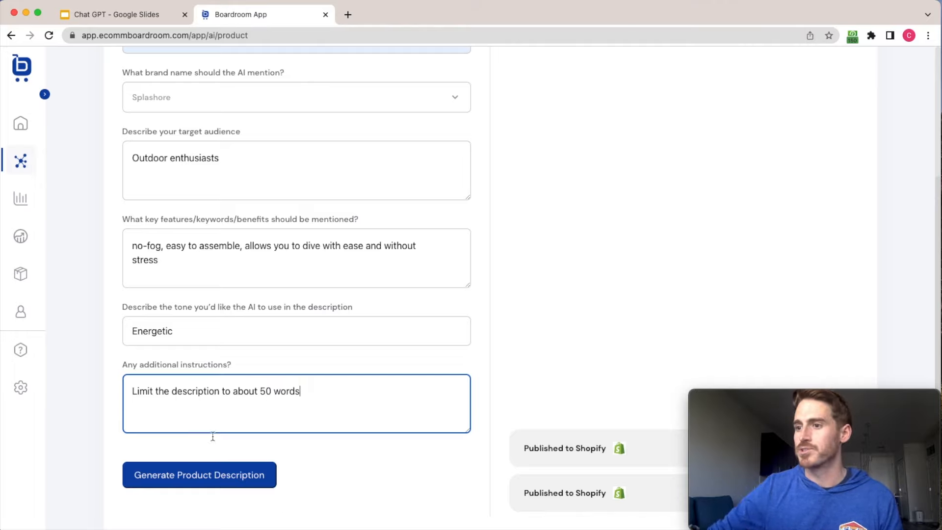
{"action": "left_click", "coordinate": [197, 487]}
{"action": "mouse_move", "coordinate": [869, 406]}
{"action": "left_click_drag", "start_coordinate": [870, 406], "coordinate": [855, 64]}
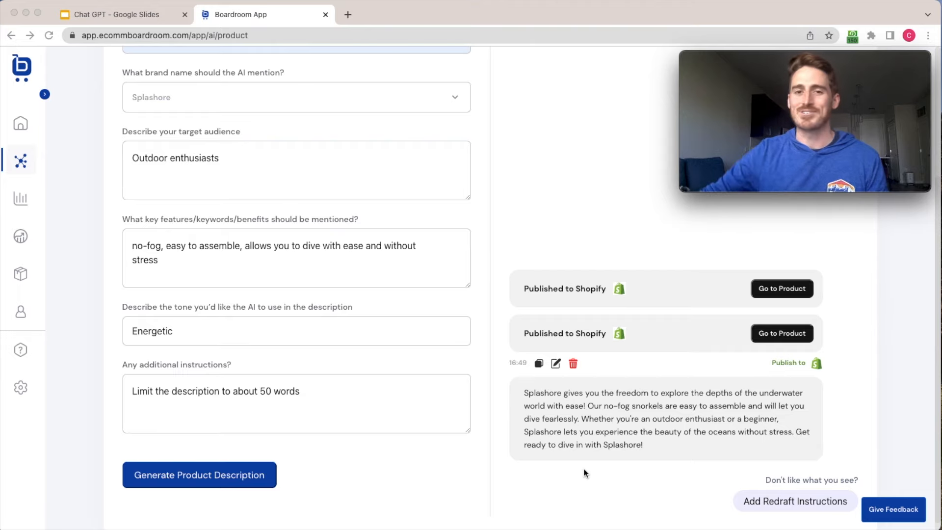
{"action": "left_click", "coordinate": [592, 483]}
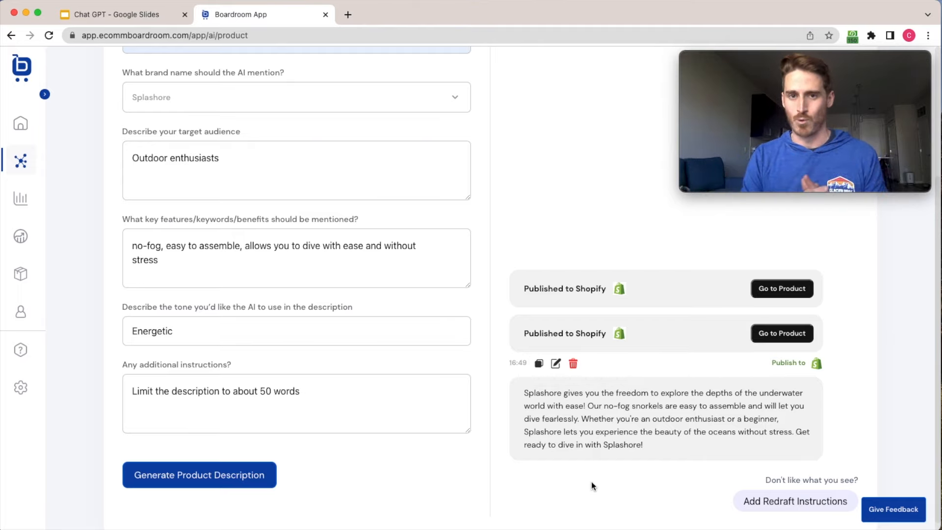
Open the generated description for editing and turn the three sentences after the opening one into separate bullet points.
{"action": "left_click", "coordinate": [556, 365]}
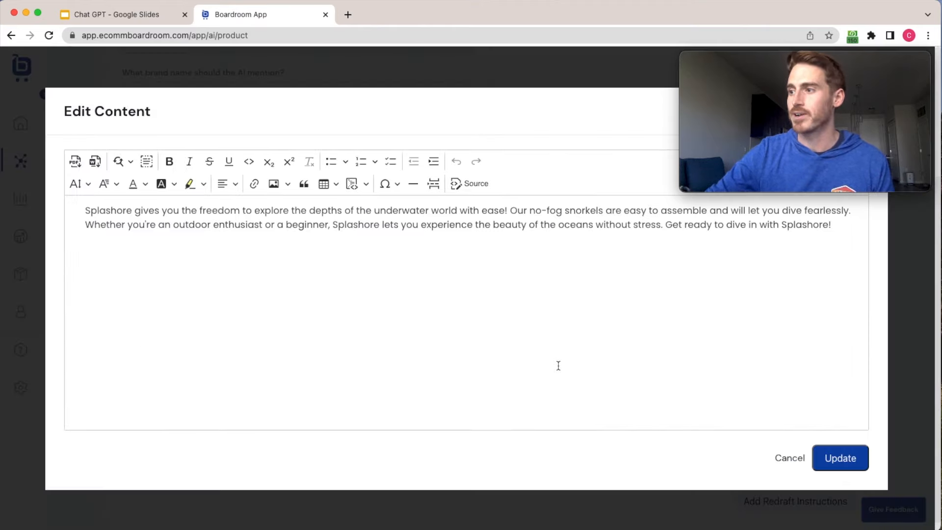
{"action": "mouse_move", "coordinate": [850, 63]}
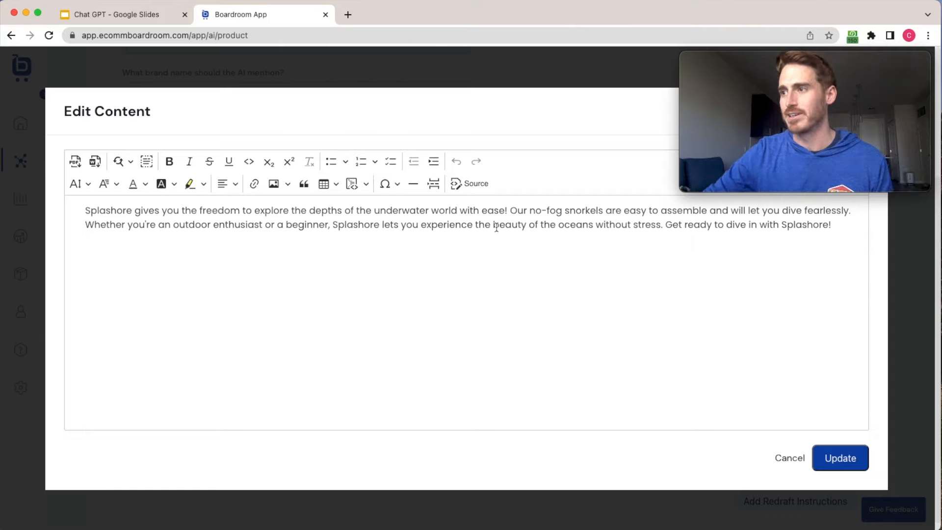
{"action": "left_click", "coordinate": [509, 211]}
{"action": "key", "text": "Return"}
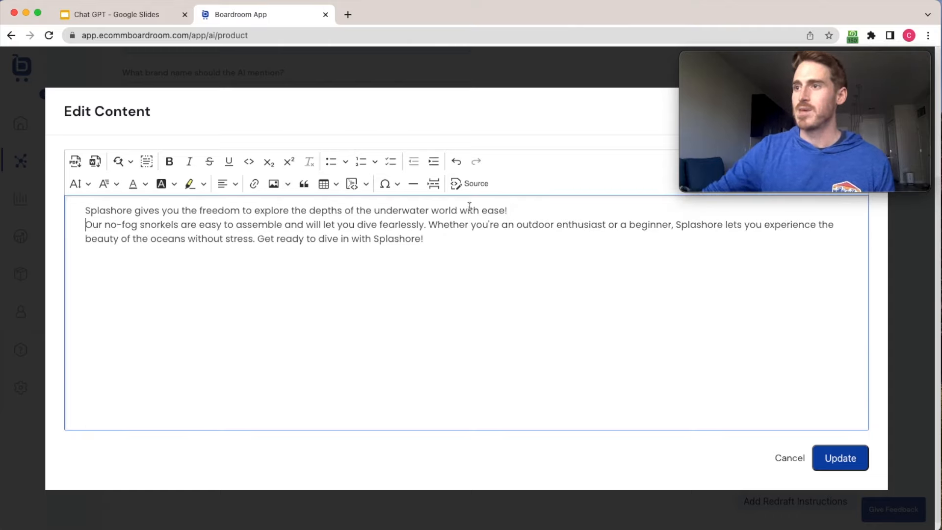
{"action": "left_click", "coordinate": [331, 161]}
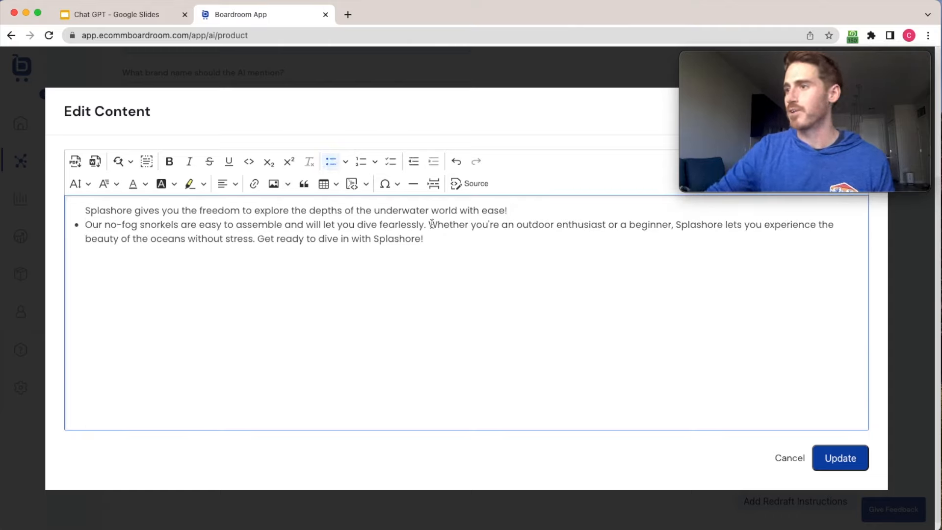
{"action": "left_click", "coordinate": [429, 225]}
{"action": "key", "text": "Return"}
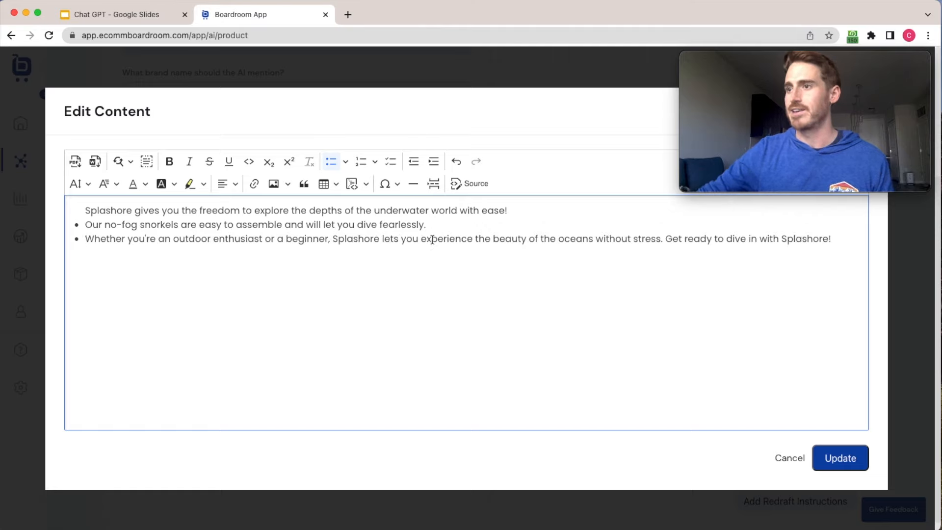
{"action": "left_click", "coordinate": [666, 239]}
{"action": "key", "text": "Return"}
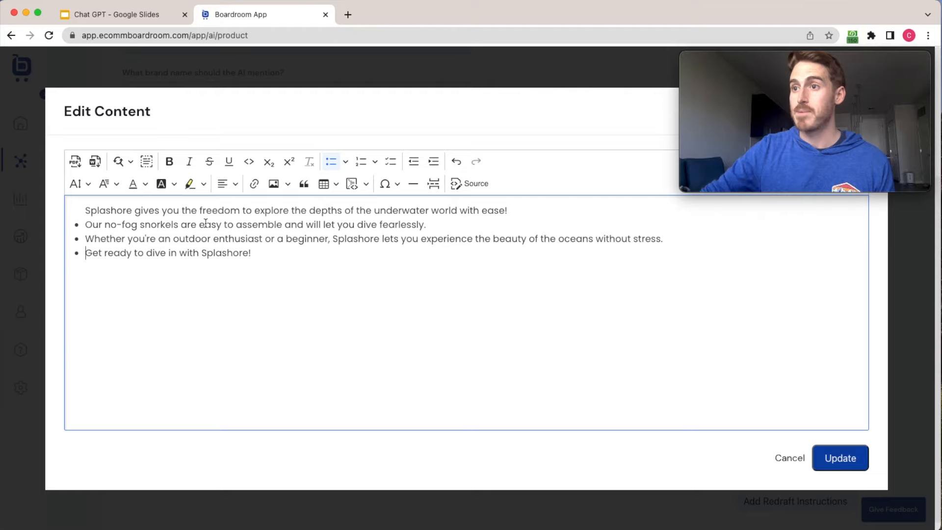
Highlight the word "Splashore" in yellow and make "underwater" bold in the description's opening sentence.
{"action": "double_click", "coordinate": [110, 211]}
{"action": "left_click", "coordinate": [190, 183]}
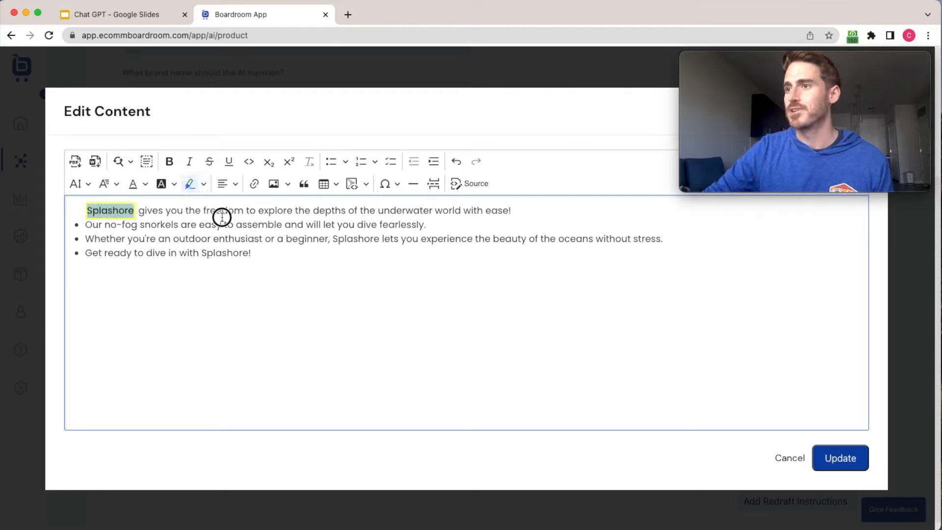
{"action": "double_click", "coordinate": [395, 210]}
{"action": "left_click", "coordinate": [169, 162]}
{"action": "left_click", "coordinate": [249, 227]}
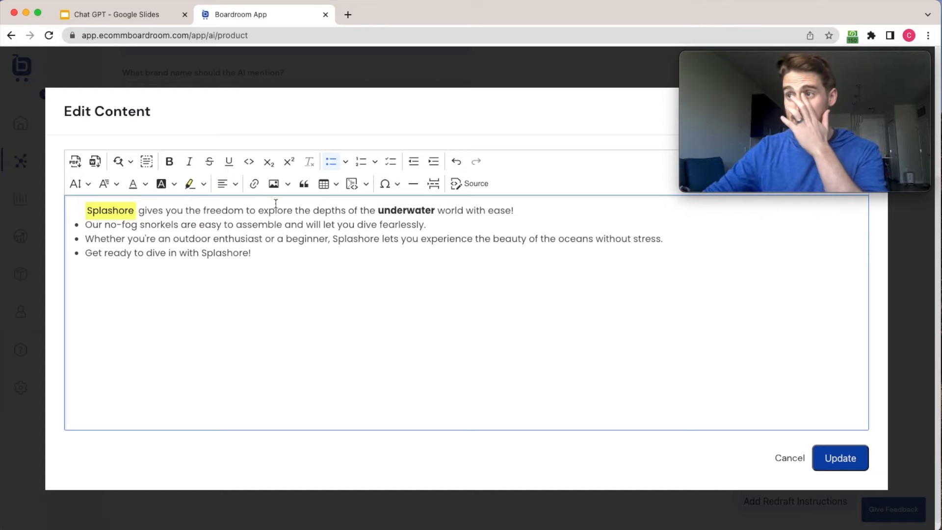
Check the option for inserting an image via URL without adding one, and save the edited description.
{"action": "left_click", "coordinate": [288, 185]}
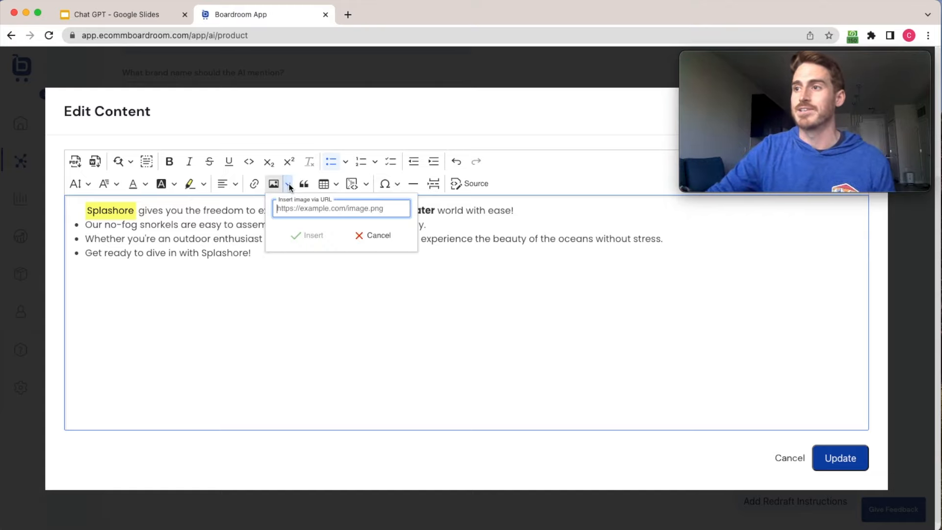
{"action": "left_click", "coordinate": [288, 185]}
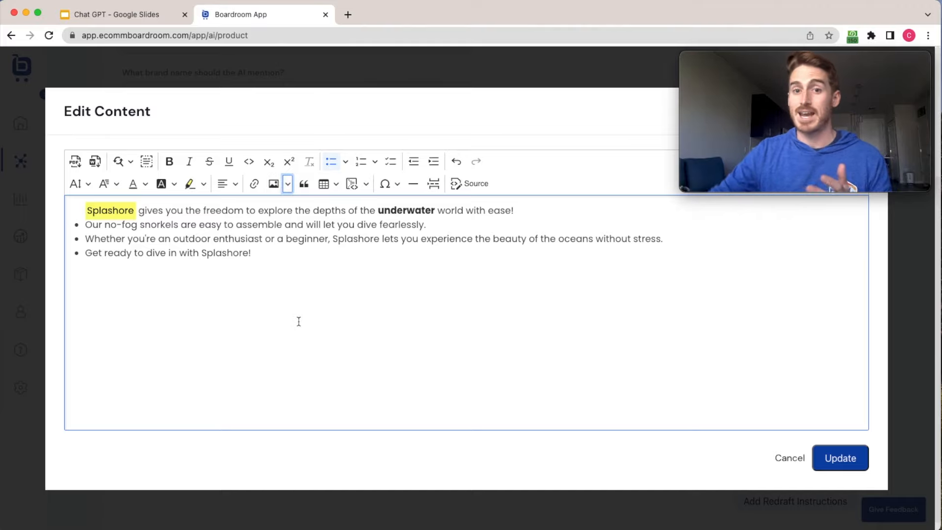
{"action": "left_click", "coordinate": [843, 466]}
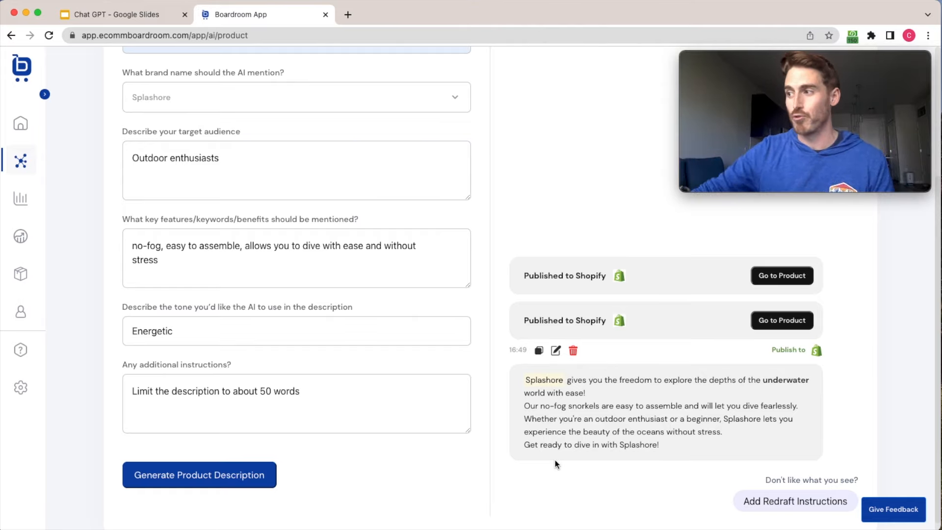
Publish the description to Shopify for the product Amazingly Realistic Light Saber in the yugenite.myshopify.com store.
{"action": "left_click", "coordinate": [783, 351]}
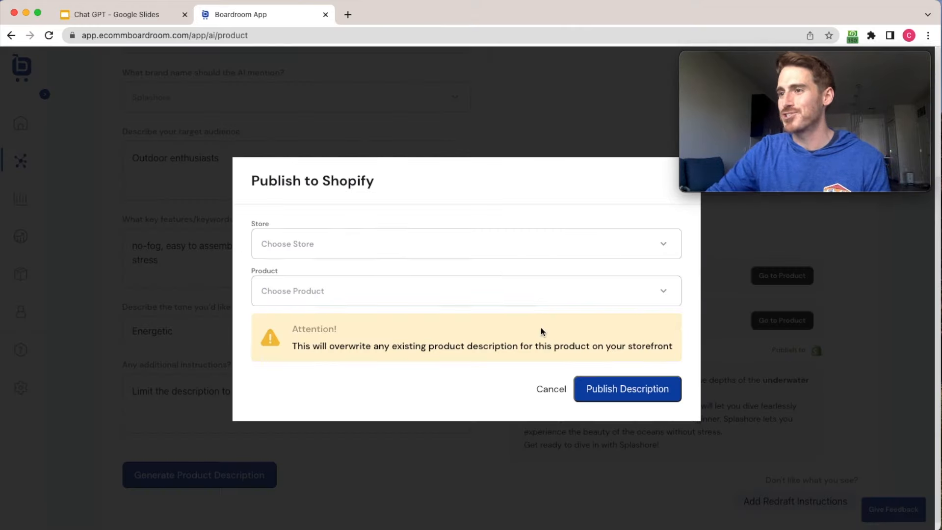
{"action": "left_click", "coordinate": [489, 237]}
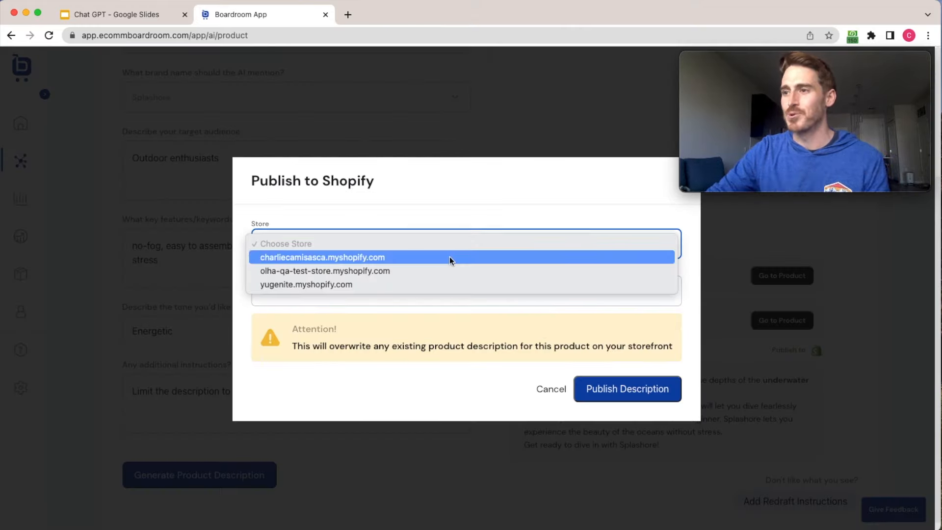
{"action": "left_click", "coordinate": [400, 290]}
{"action": "left_click", "coordinate": [457, 289]}
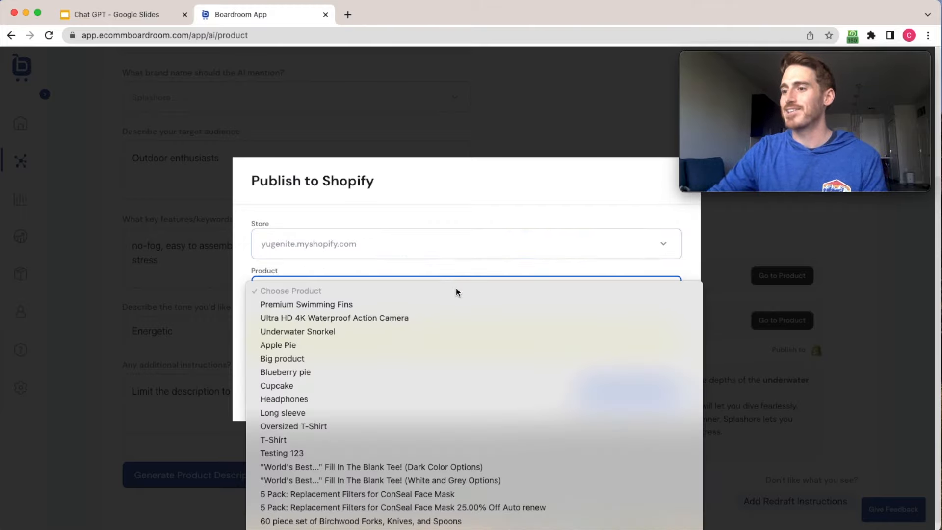
{"action": "scroll", "coordinate": [476, 393], "scroll_direction": "down", "scroll_amount": 5}
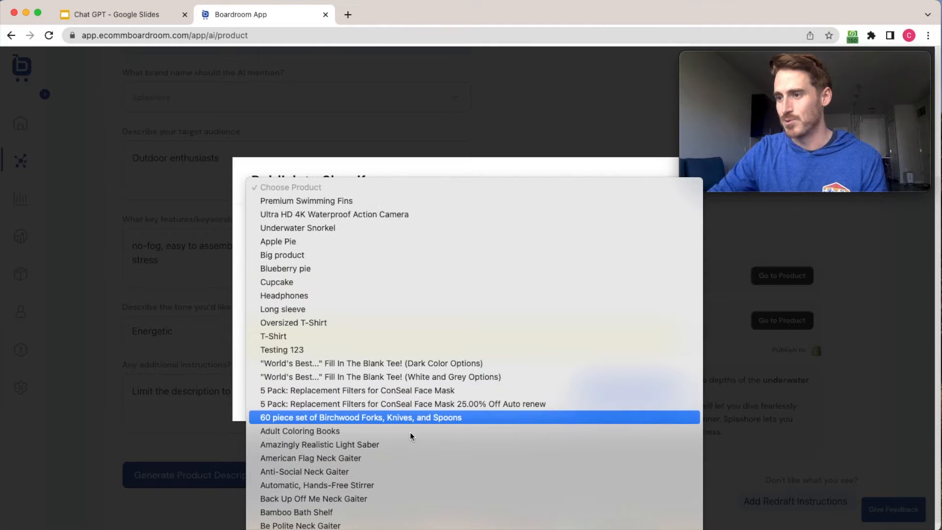
{"action": "left_click", "coordinate": [388, 443]}
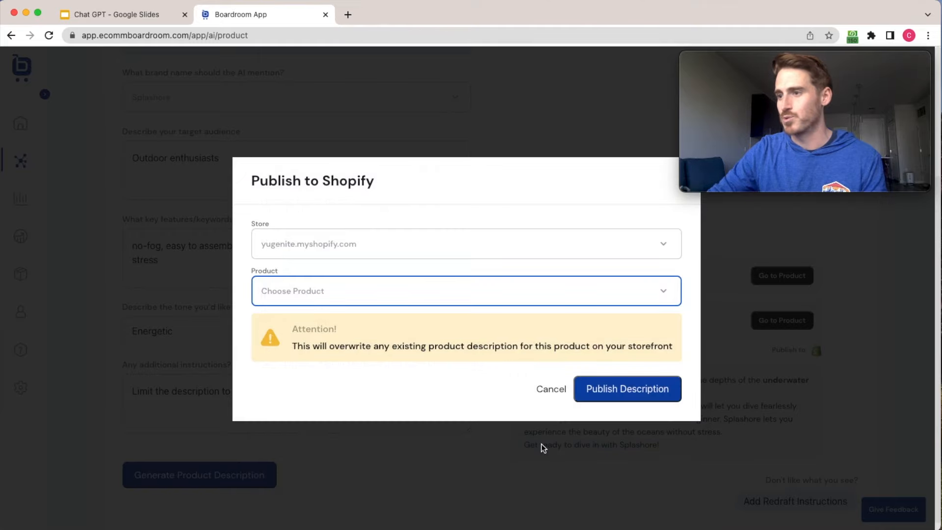
{"action": "left_click", "coordinate": [621, 399]}
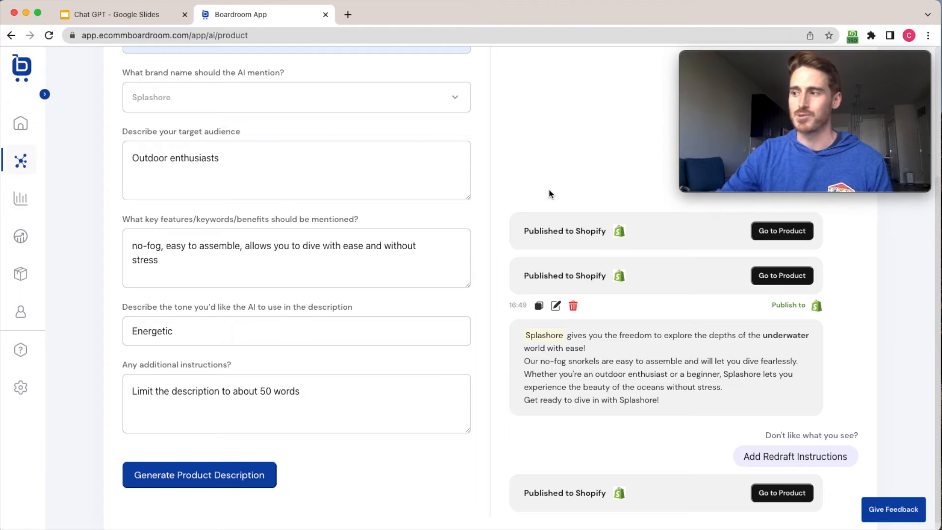
Open the newly published product's storefront page and examine how its description is displayed.
{"action": "scroll", "coordinate": [756, 437], "scroll_direction": "down", "scroll_amount": 1}
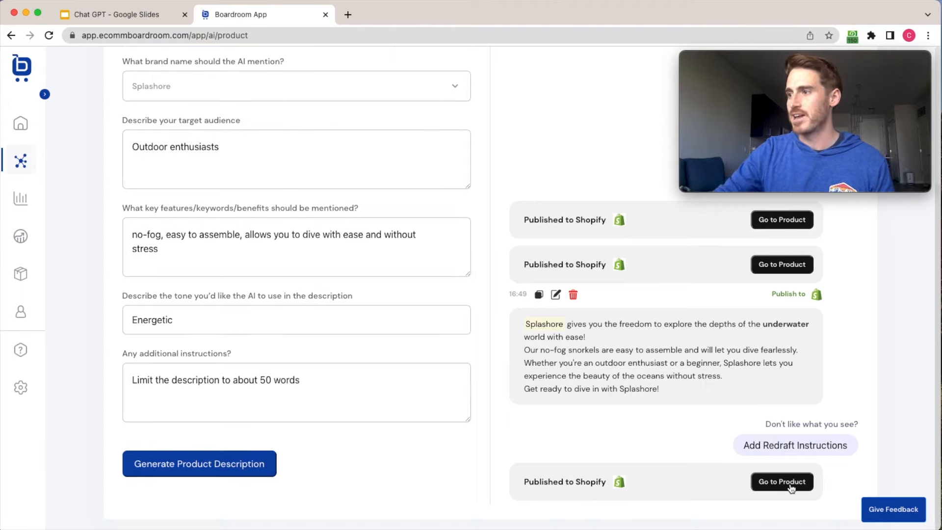
{"action": "left_click", "coordinate": [782, 486]}
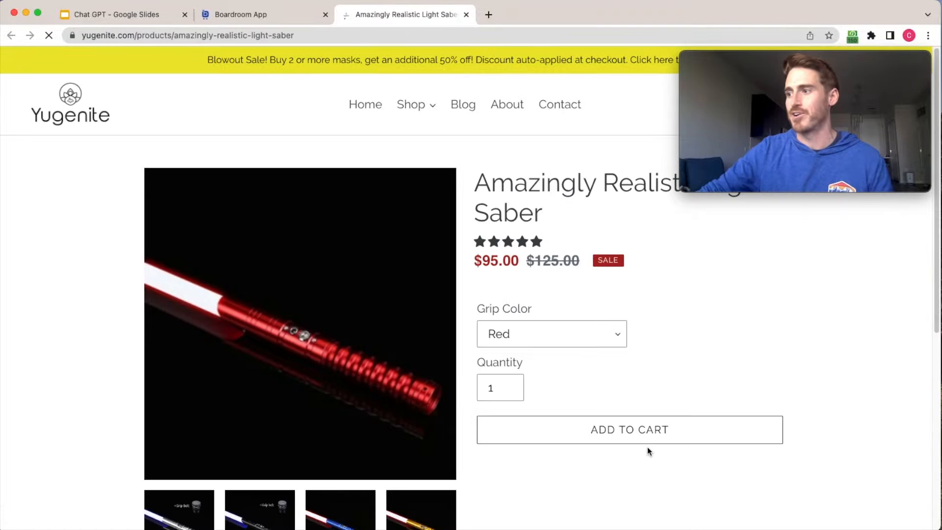
{"action": "scroll", "coordinate": [809, 331], "scroll_direction": "down", "scroll_amount": 2}
{"action": "scroll", "coordinate": [835, 339], "scroll_direction": "down", "scroll_amount": 4}
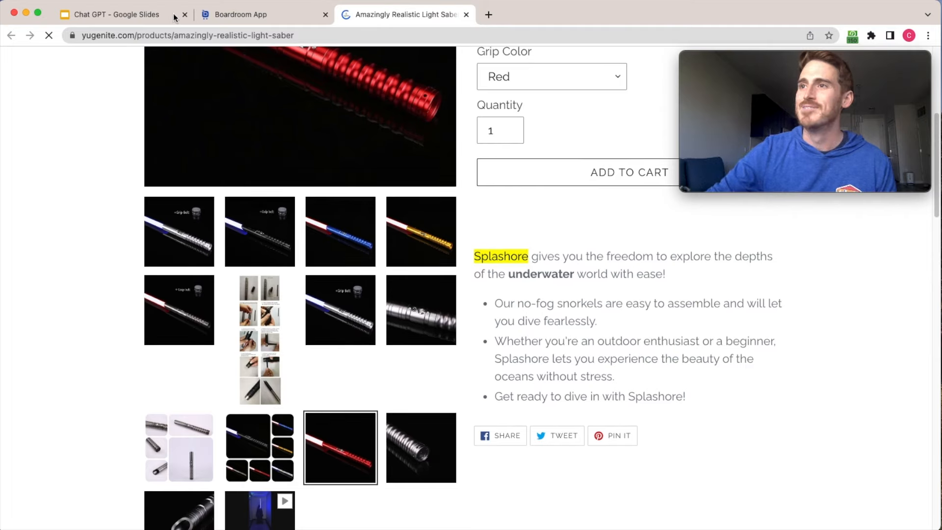
Switch to the Chat GPT presentation in Google Slides.
{"action": "left_click", "coordinate": [152, 16]}
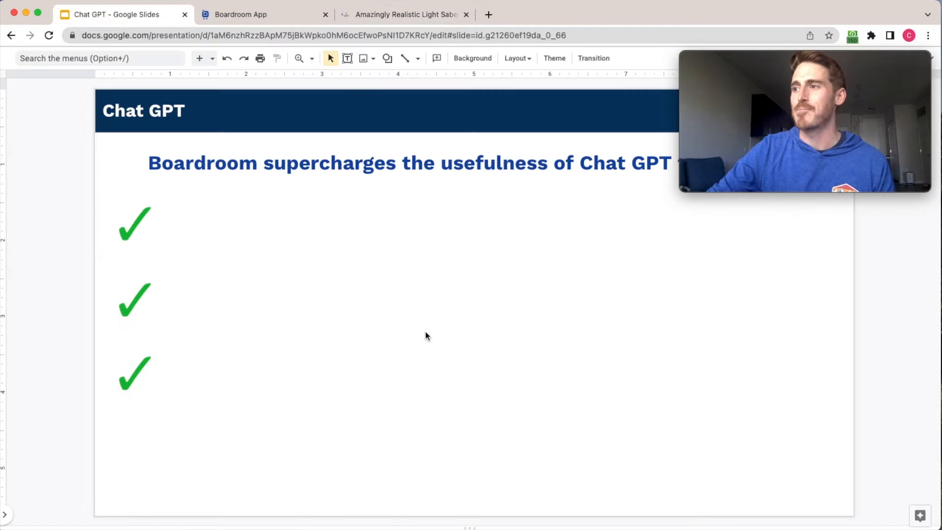
{"action": "left_click_drag", "start_coordinate": [826, 58], "coordinate": [834, 395]}
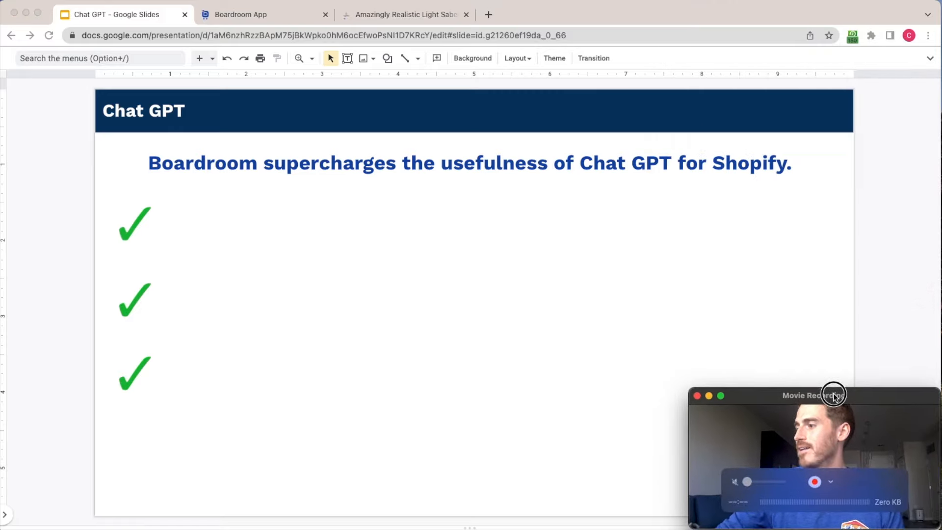